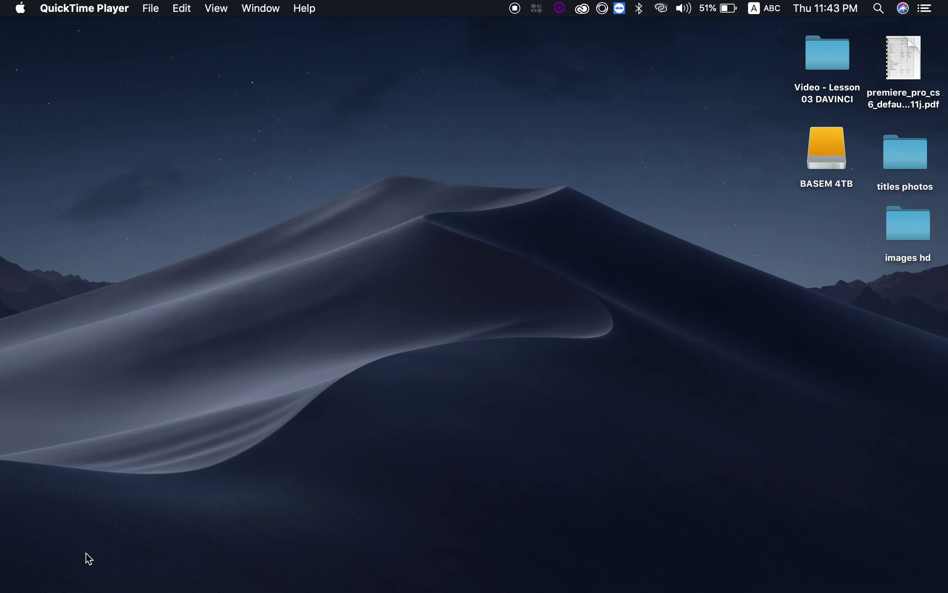
Launch Premiere Pro and browse its Learn and Sync Settings pages before returning to Home
{"action": "mouse_move", "coordinate": [141, 592]}
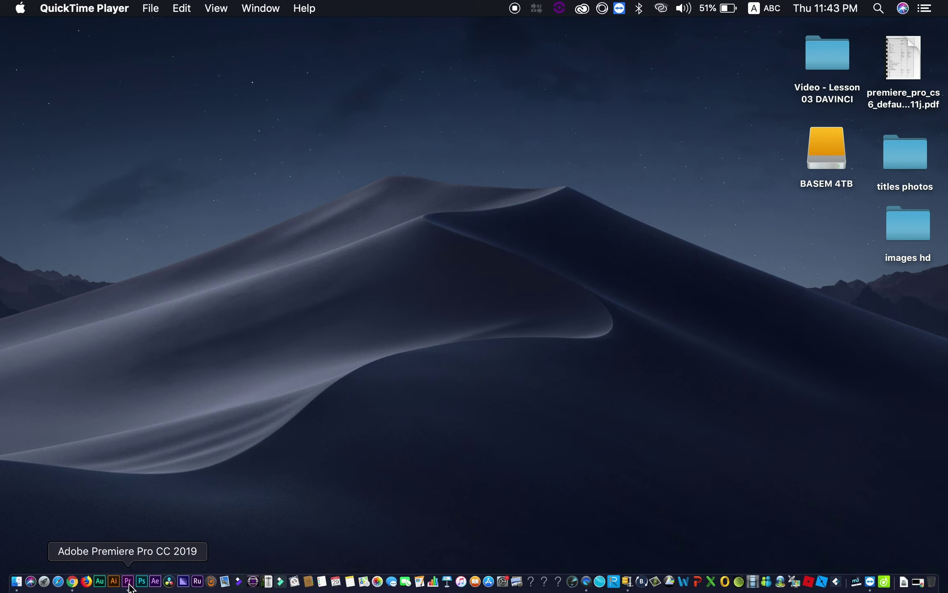
{"action": "left_click", "coordinate": [131, 584]}
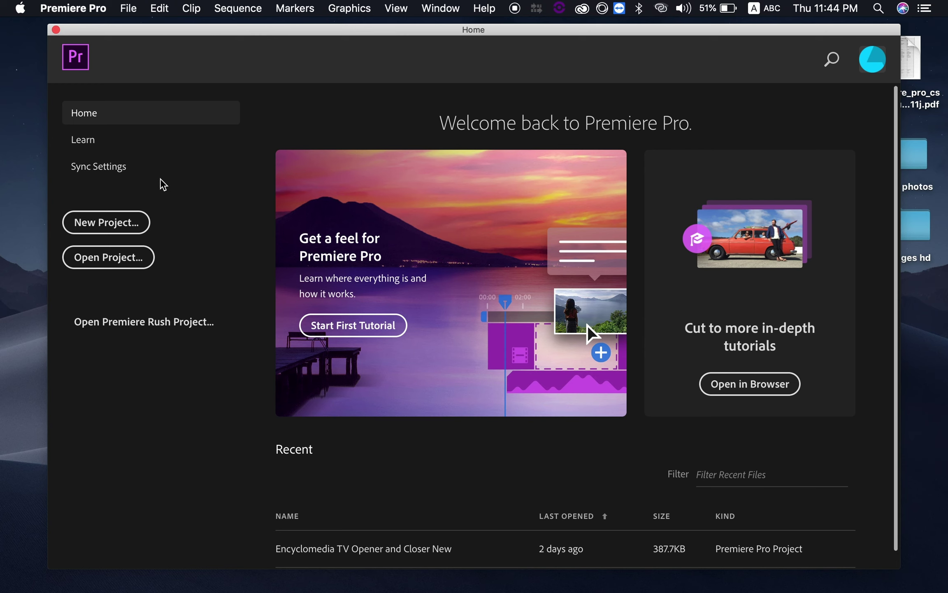
{"action": "left_click", "coordinate": [126, 146]}
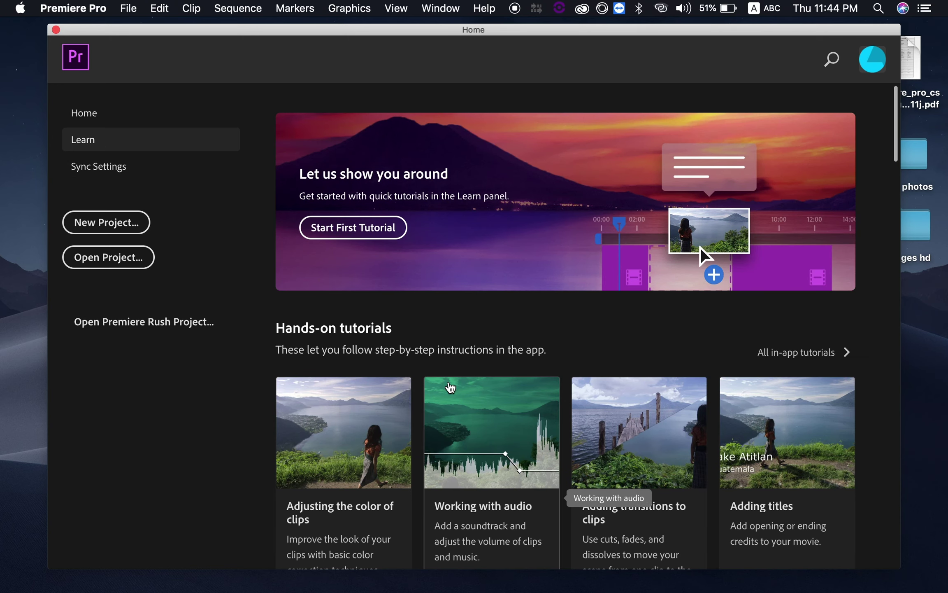
{"action": "left_click", "coordinate": [155, 168]}
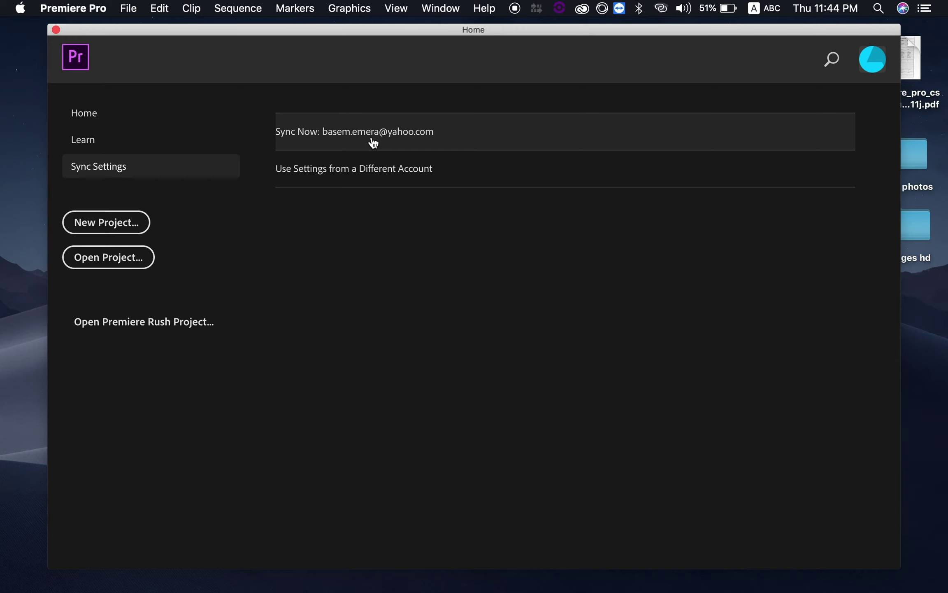
{"action": "left_click", "coordinate": [84, 113]}
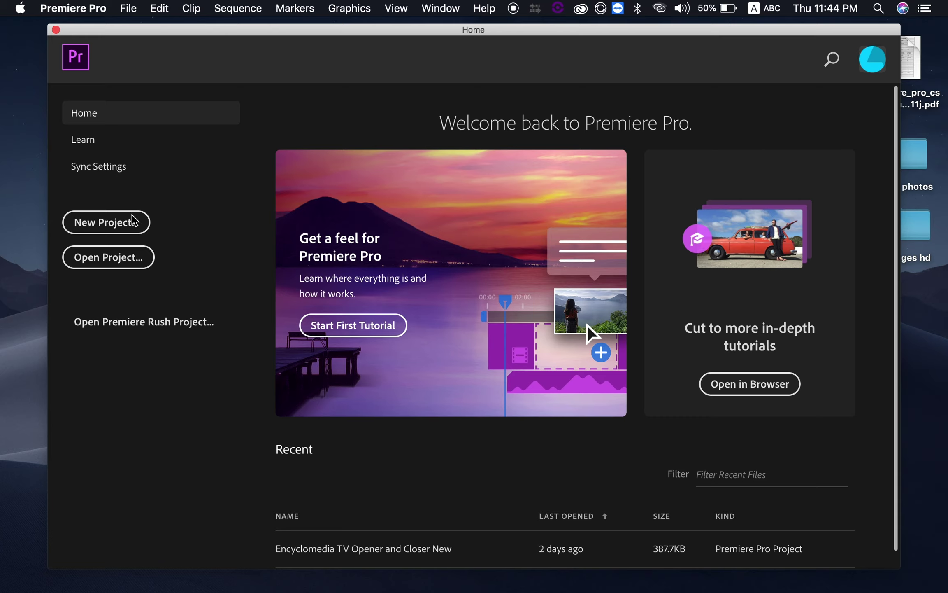
Start a new project and review its Scratch Disks and Ingest Settings tabs
{"action": "left_click", "coordinate": [130, 227]}
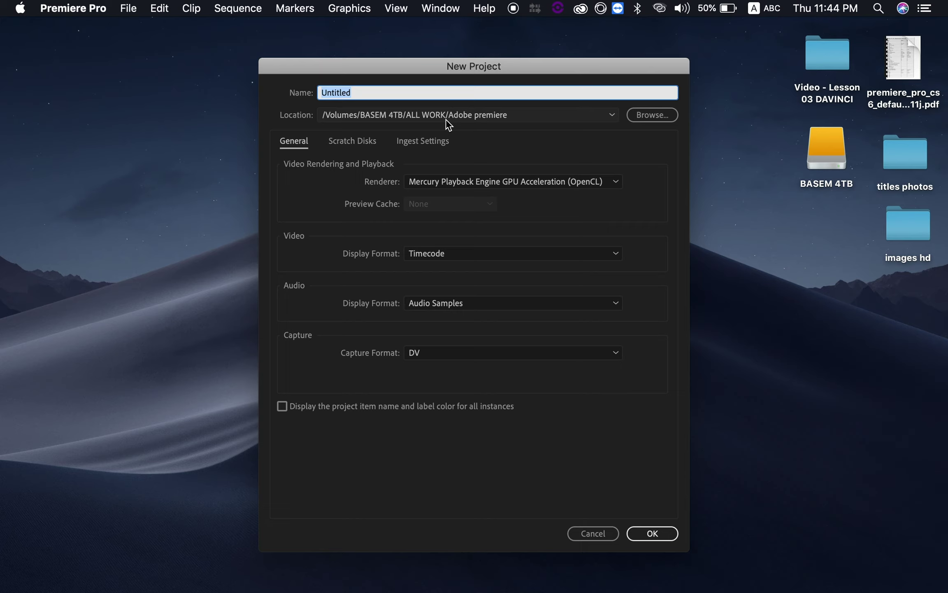
{"action": "left_click", "coordinate": [373, 144]}
{"action": "left_click", "coordinate": [308, 144]}
{"action": "left_click", "coordinate": [407, 142]}
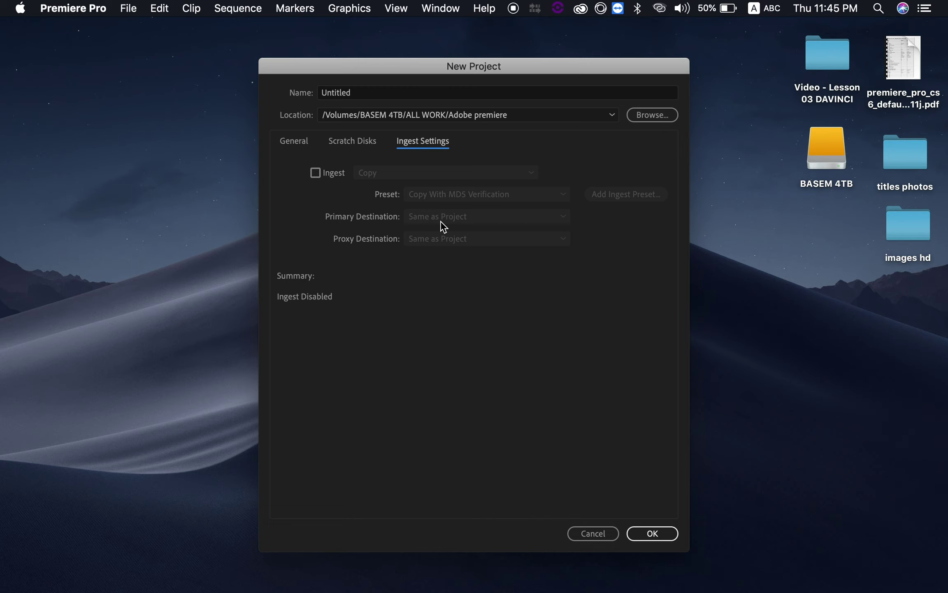
{"action": "left_click", "coordinate": [296, 140]}
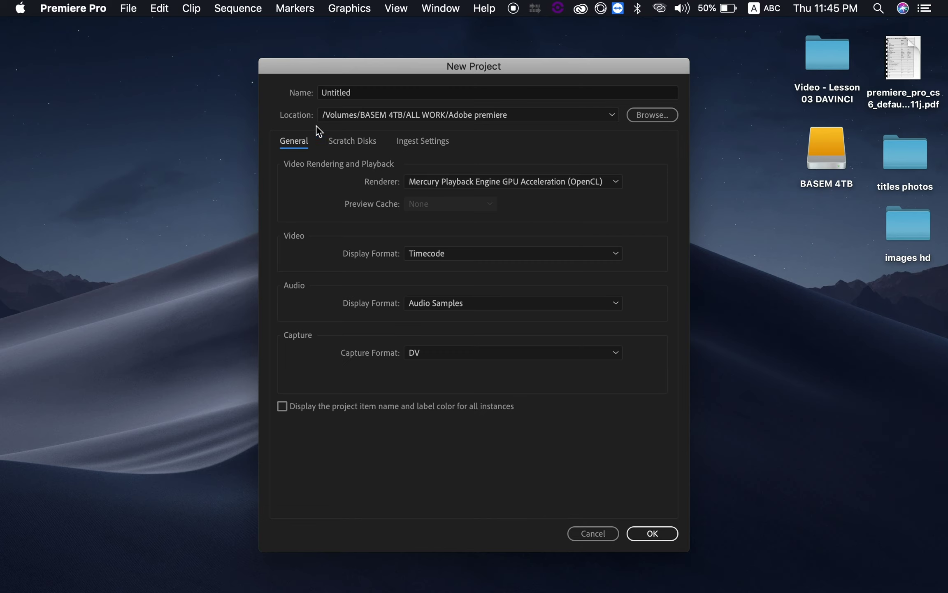
Name the project 'lesson 1' and create it in the Adobe premiere folder
{"action": "left_click", "coordinate": [387, 95]}
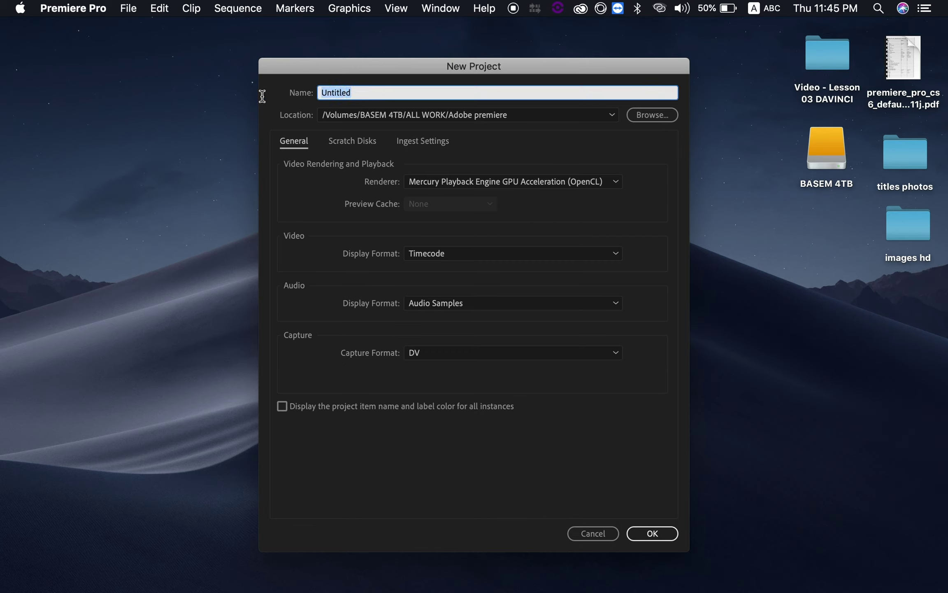
{"action": "type", "text": "lesson 1"}
{"action": "left_click", "coordinate": [654, 534]}
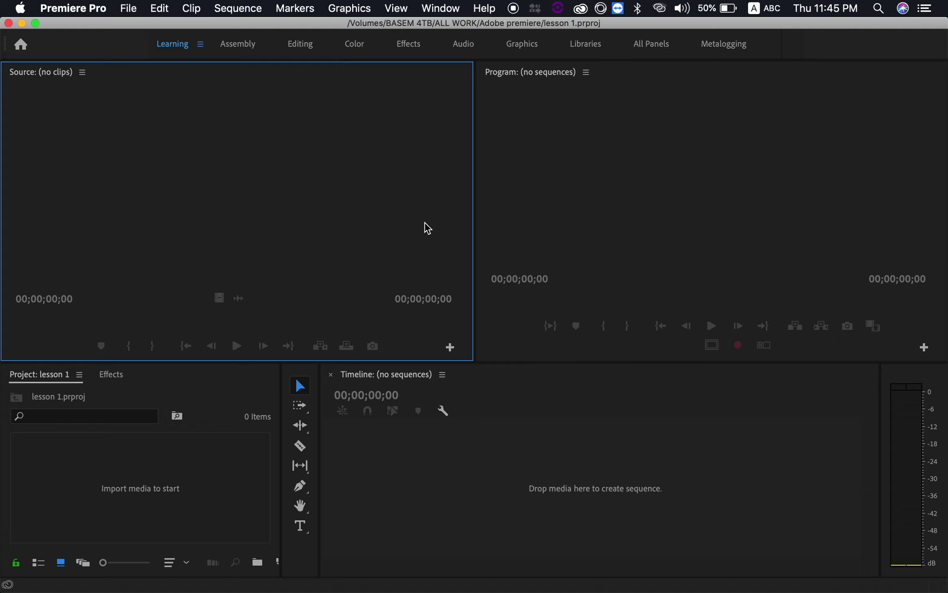
Focus the Program monitor, Project bin, Tools, Timeline, audio meters and Source monitor in turn
{"action": "left_click", "coordinate": [638, 175]}
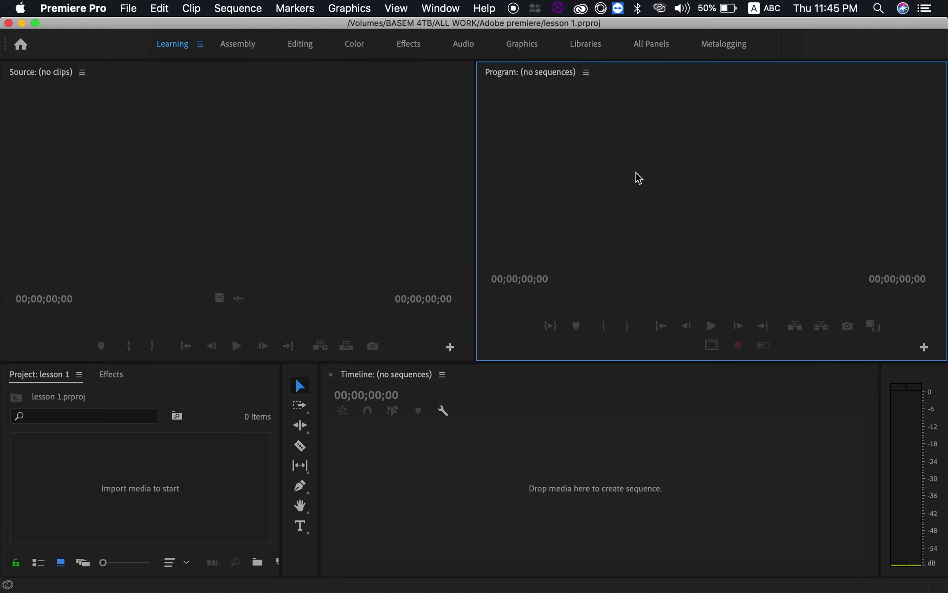
{"action": "left_click", "coordinate": [199, 478]}
{"action": "left_click", "coordinate": [301, 555]}
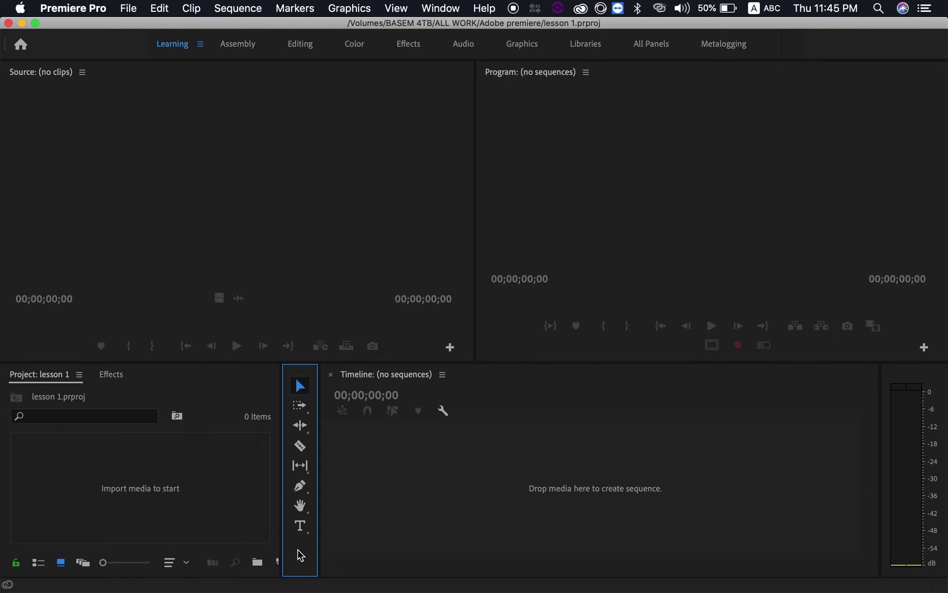
{"action": "left_click", "coordinate": [638, 518]}
{"action": "left_click", "coordinate": [921, 541]}
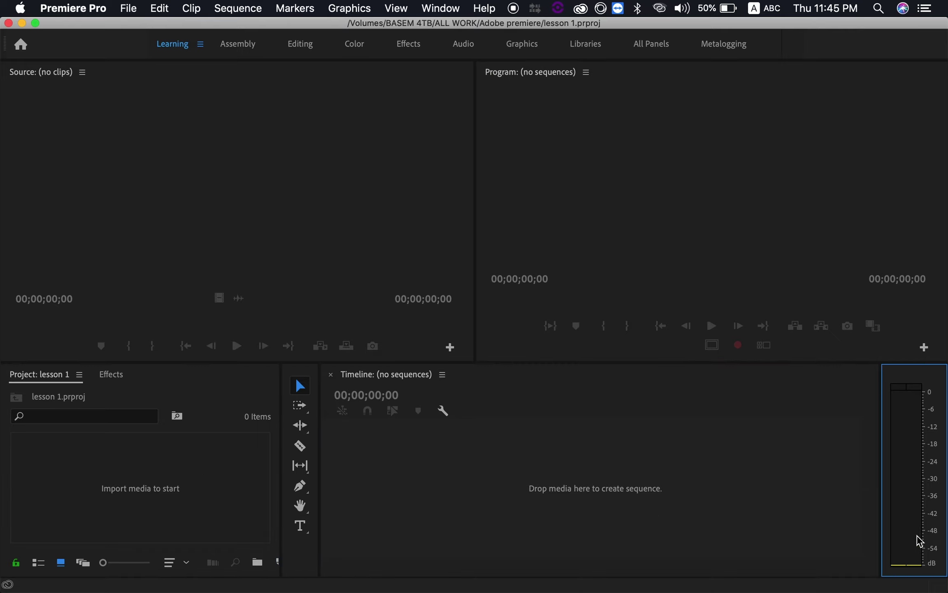
{"action": "left_click", "coordinate": [309, 244]}
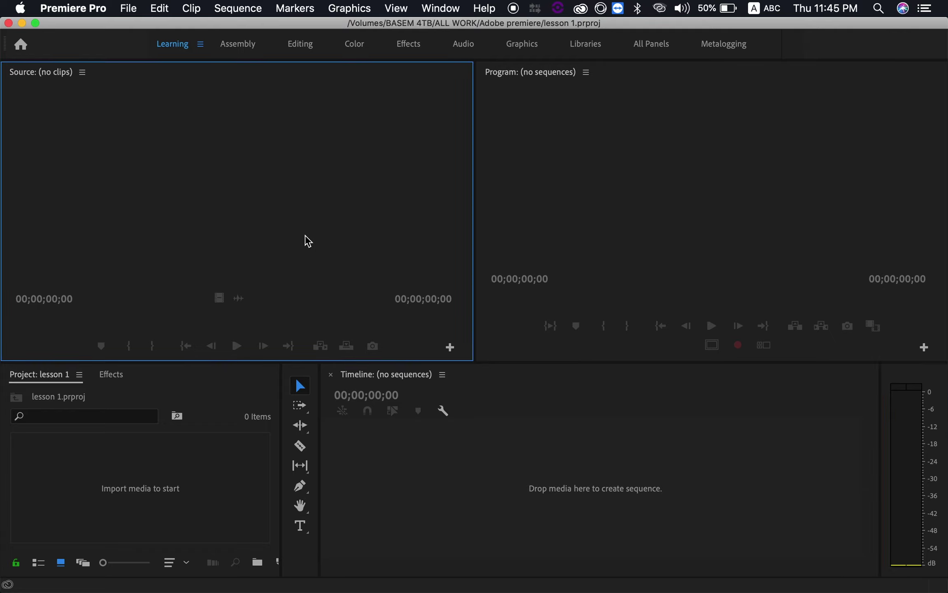
{"action": "left_click", "coordinate": [629, 156]}
{"action": "left_click", "coordinate": [175, 502]}
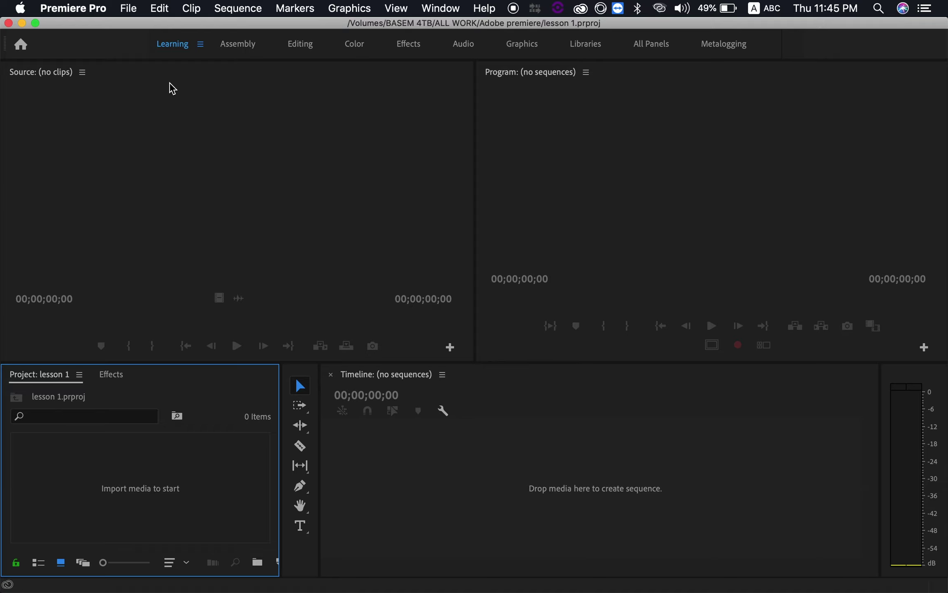
{"action": "left_click", "coordinate": [138, 17]}
{"action": "mouse_move", "coordinate": [161, 16]}
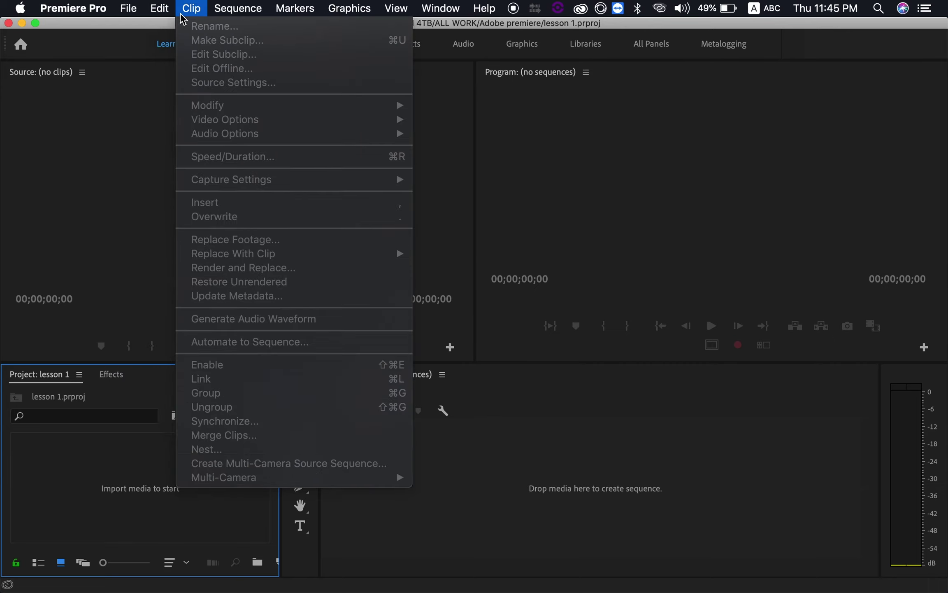
{"action": "mouse_move", "coordinate": [220, 18]}
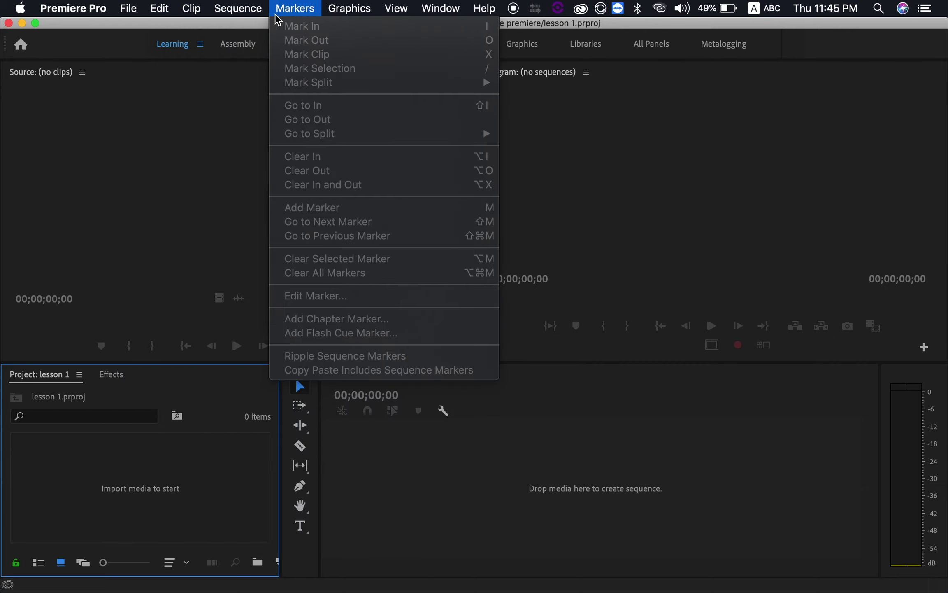
{"action": "mouse_move", "coordinate": [386, 19]}
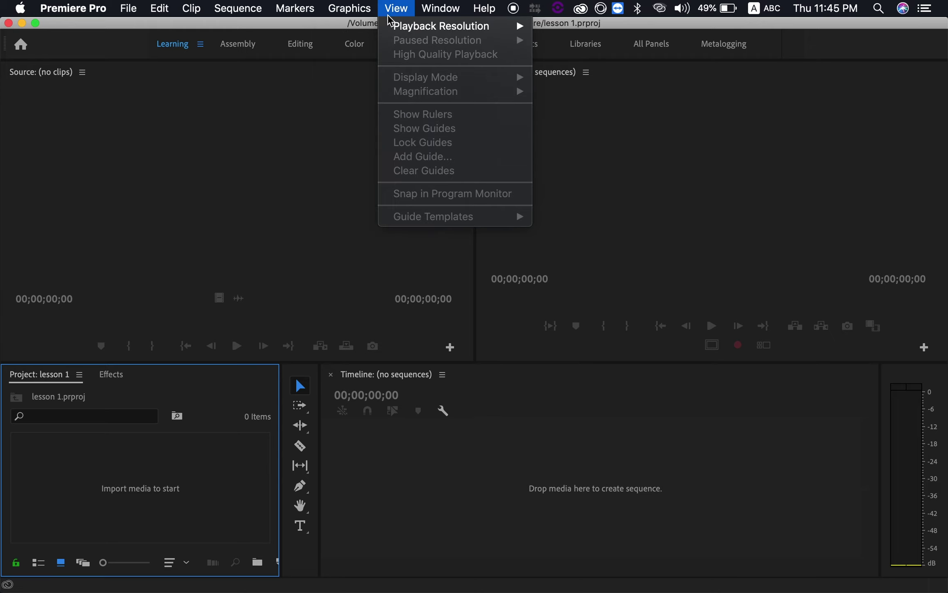
{"action": "mouse_move", "coordinate": [434, 19]}
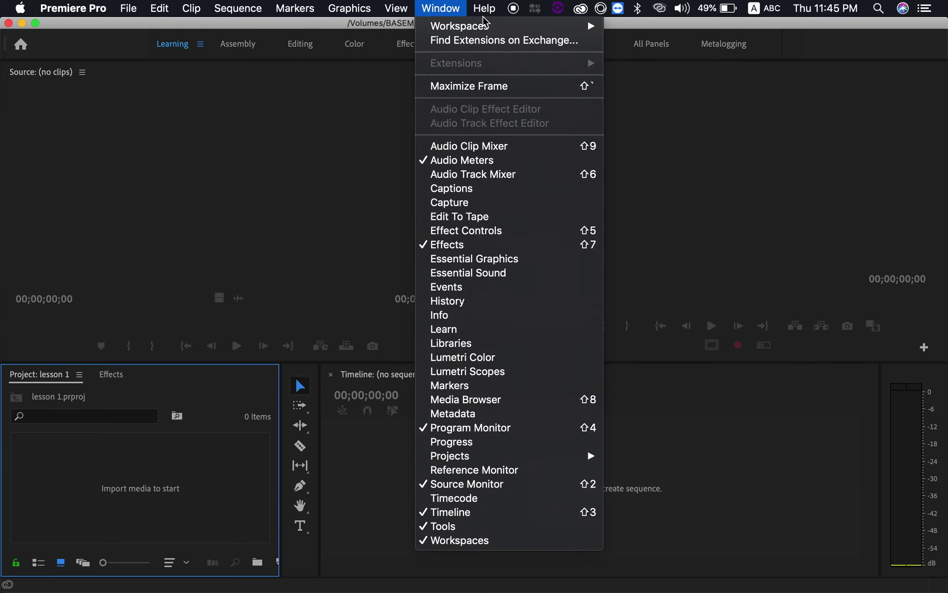
{"action": "left_click", "coordinate": [187, 154]}
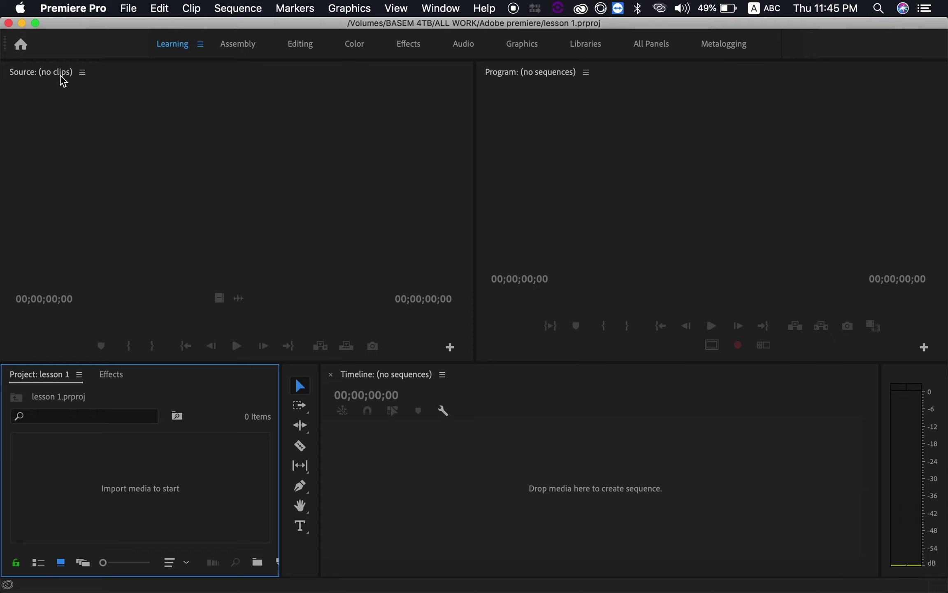
{"action": "left_click", "coordinate": [57, 119]}
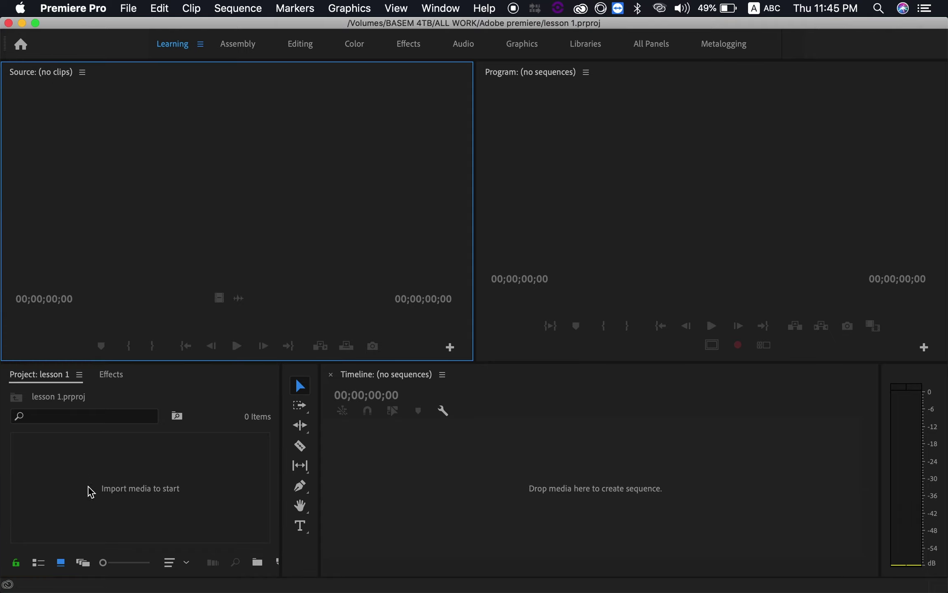
{"action": "left_click", "coordinate": [111, 375]}
{"action": "left_click", "coordinate": [58, 374]}
{"action": "left_click", "coordinate": [111, 375]}
{"action": "left_click", "coordinate": [62, 375]}
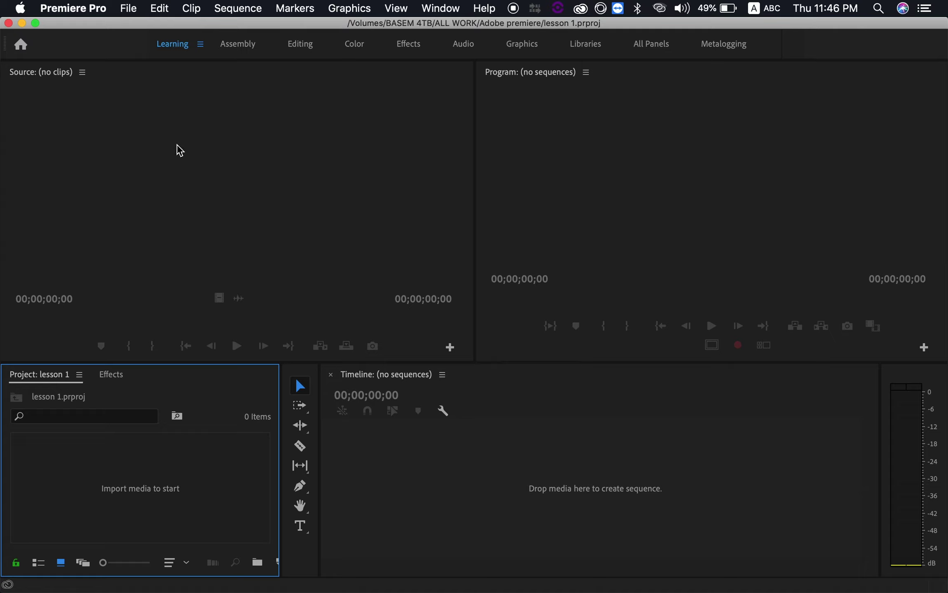
{"action": "left_click", "coordinate": [195, 137]}
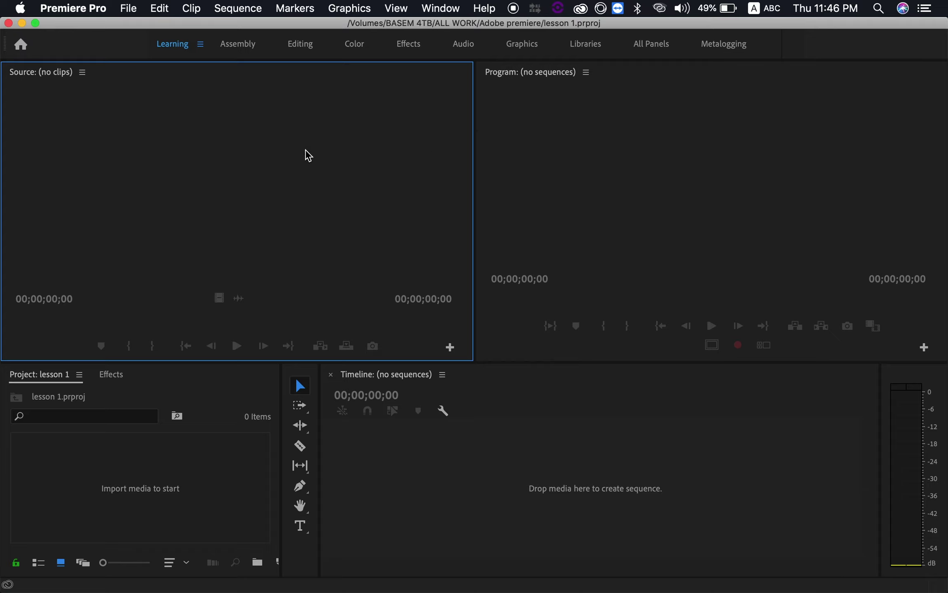
{"action": "left_click", "coordinate": [222, 470]}
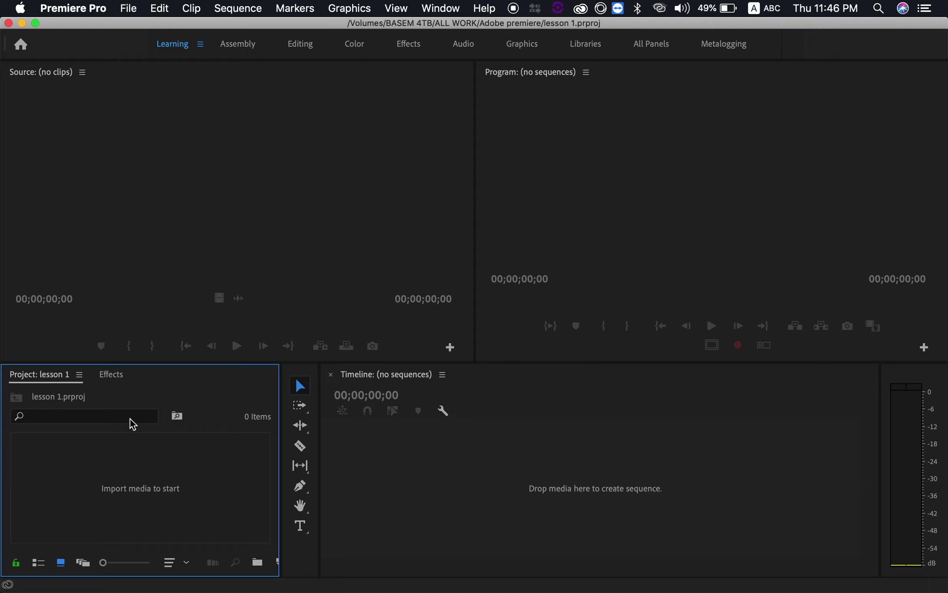
{"action": "left_click", "coordinate": [473, 481]}
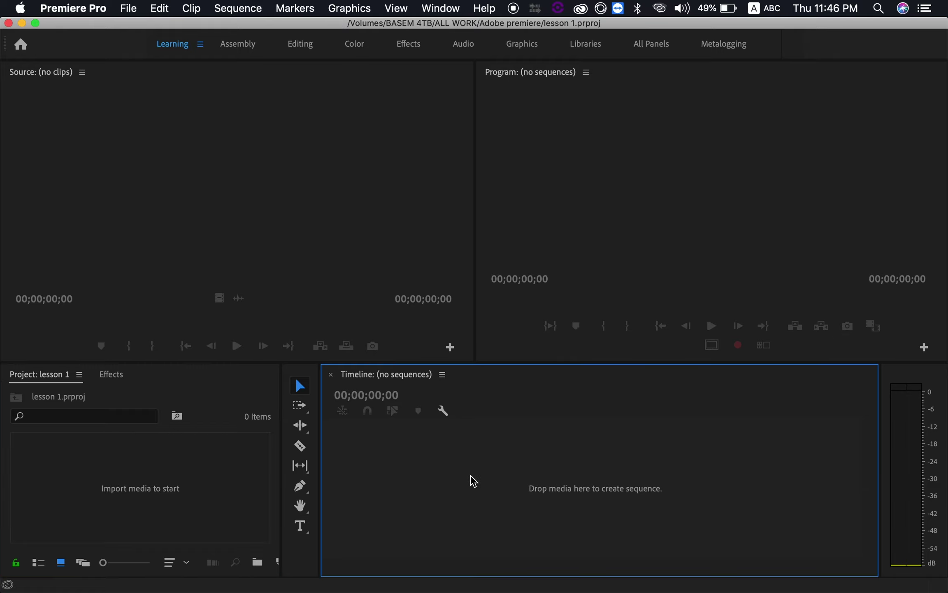